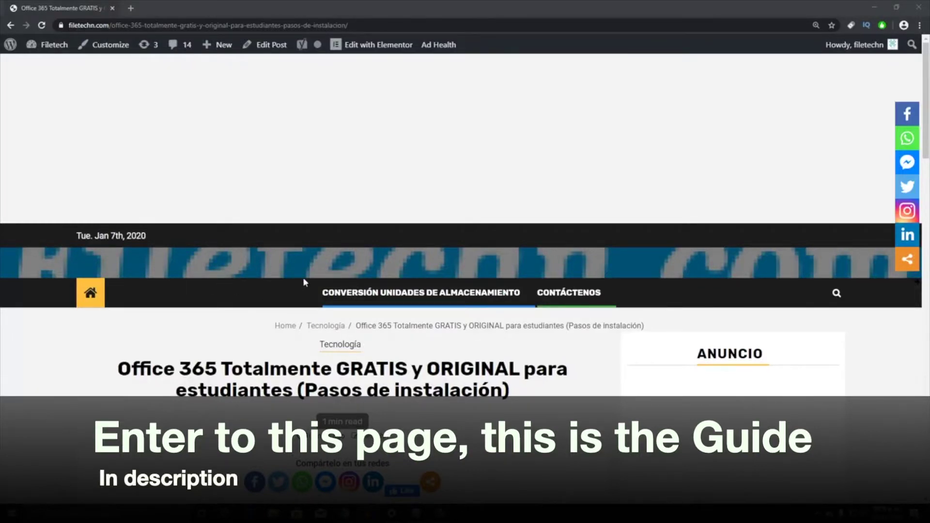
# Scroll down the Filetech post and follow the microsoft.com/es-es/education/products/office link
pyautogui.scroll(-1, 295, 268)
pyautogui.scroll(-4, 295, 267)
pyautogui.scroll(-5, 238, 161)
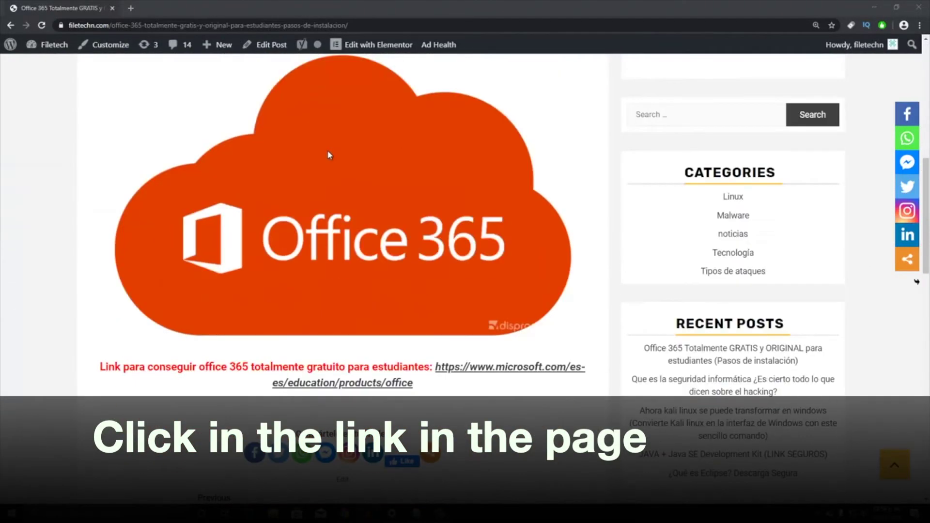
pyautogui.scroll(-2, 120, 248)
pyautogui.moveTo(106, 254); pyautogui.dragTo(173, 258)
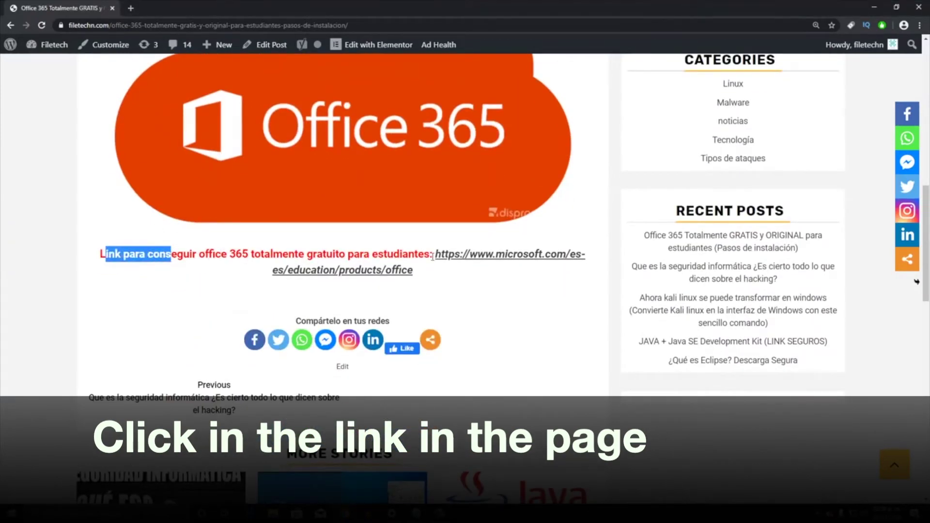
pyautogui.click(432, 257)
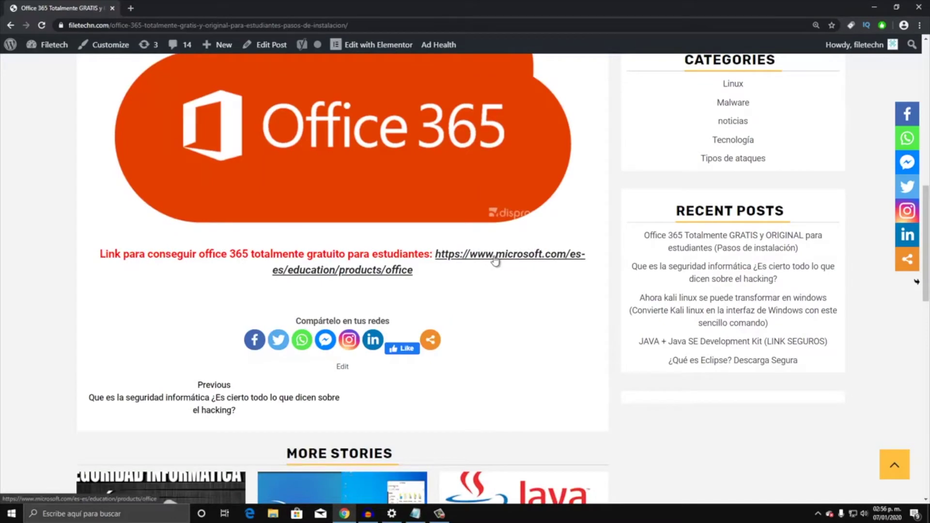
pyautogui.click(495, 260)
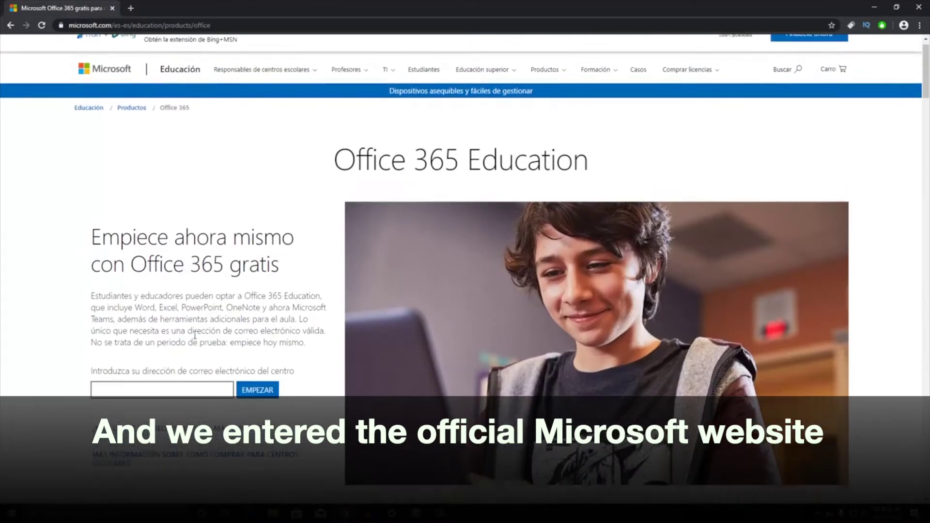
# Paste the school e-mail address into the address field and submit it with EMPEZAR
pyautogui.scroll(-2, 94, 254)
pyautogui.moveTo(93, 252); pyautogui.dragTo(225, 250)
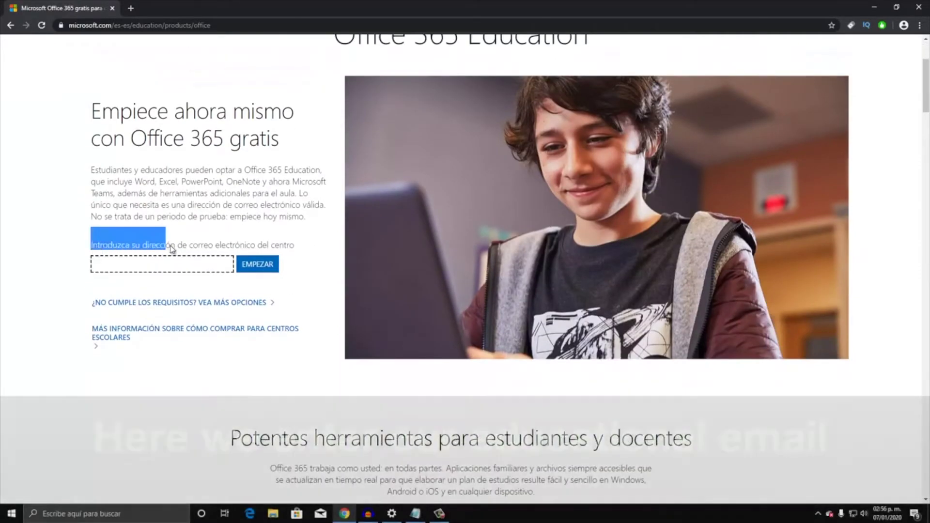
pyautogui.moveTo(225, 250); pyautogui.dragTo(290, 247)
pyautogui.click(140, 269)
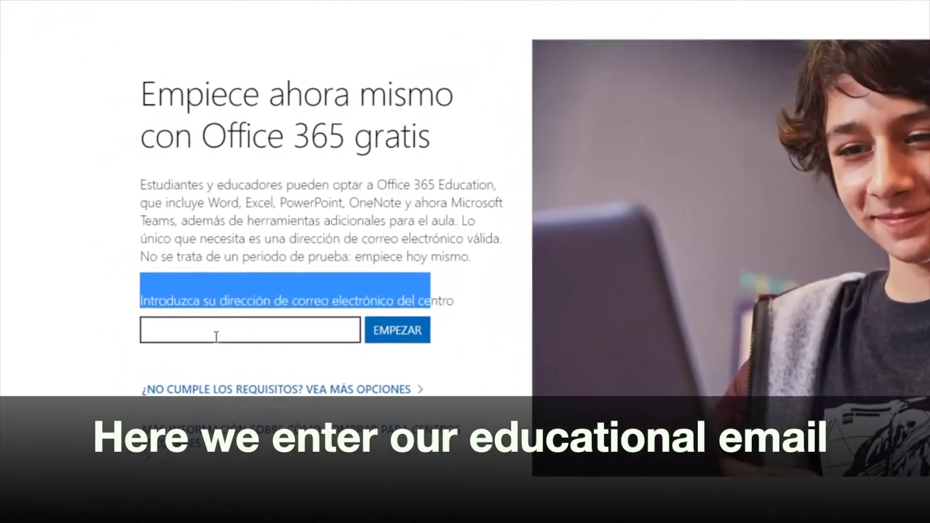
pyautogui.hotkey('ctrl', 'v')
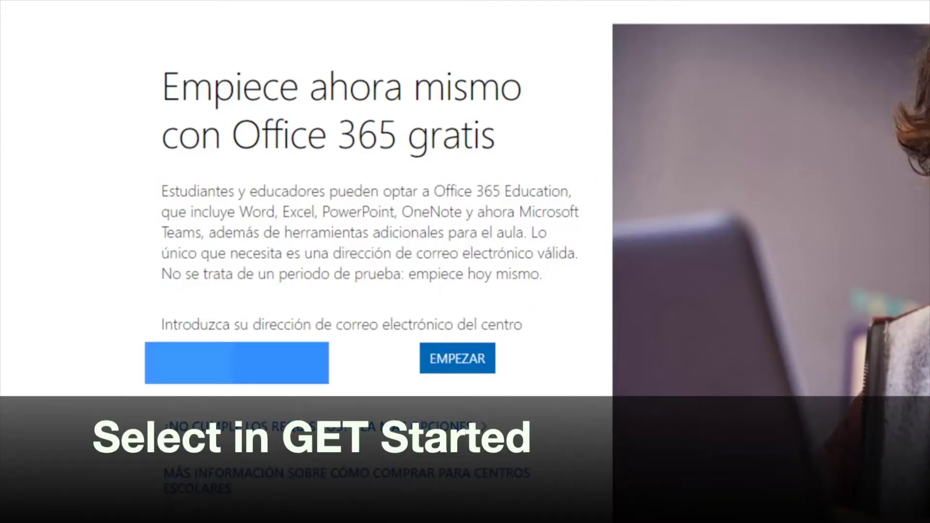
pyautogui.click(469, 359)
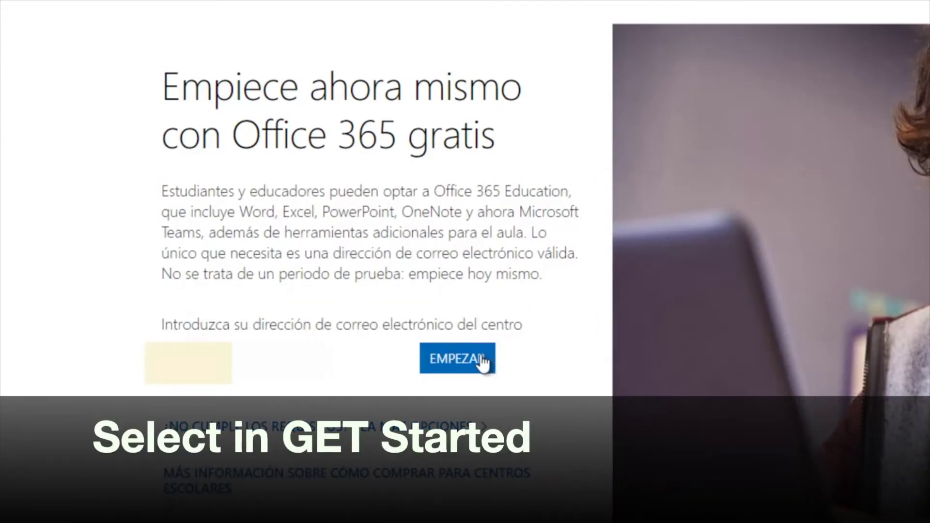
pyautogui.click(482, 363)
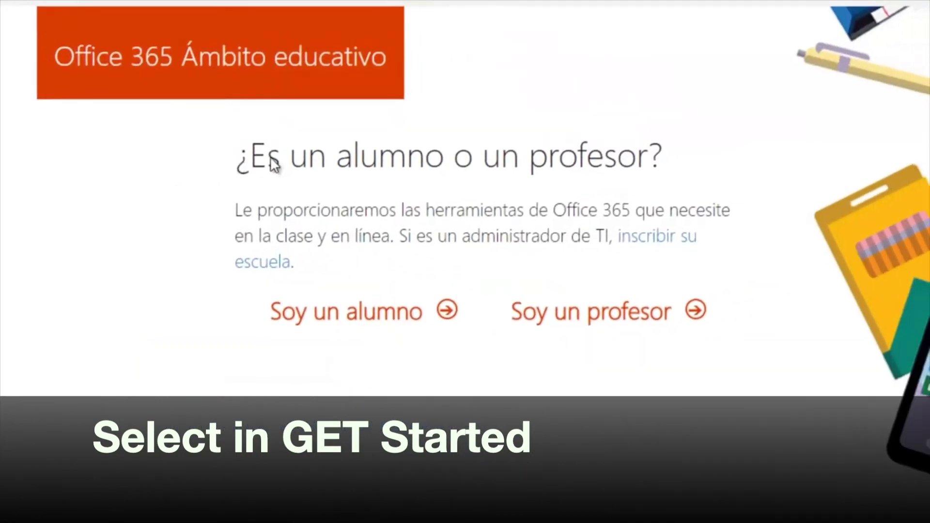
# Choose 'Soy un alumno' to register as a student and continue to sign-in
pyautogui.moveTo(271, 162); pyautogui.dragTo(269, 158)
pyautogui.click(257, 154)
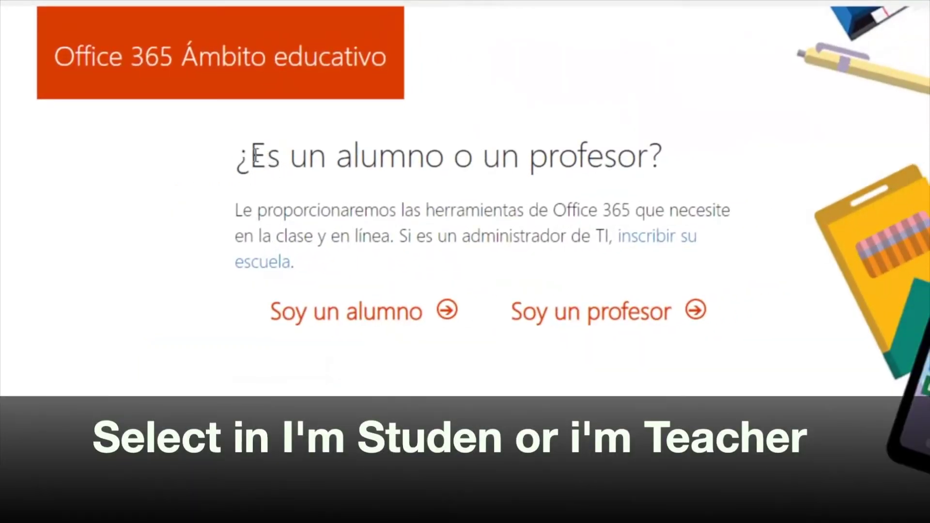
pyautogui.click(362, 313)
pyautogui.click(644, 287)
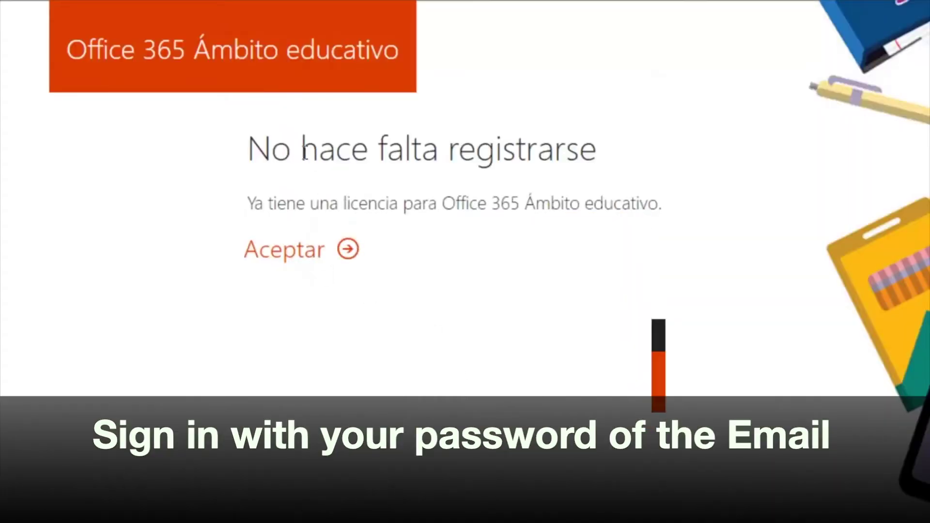
# Acknowledge the 'No hace falta registrarse' existing-license notice with Aceptar
pyautogui.moveTo(245, 149); pyautogui.dragTo(592, 148)
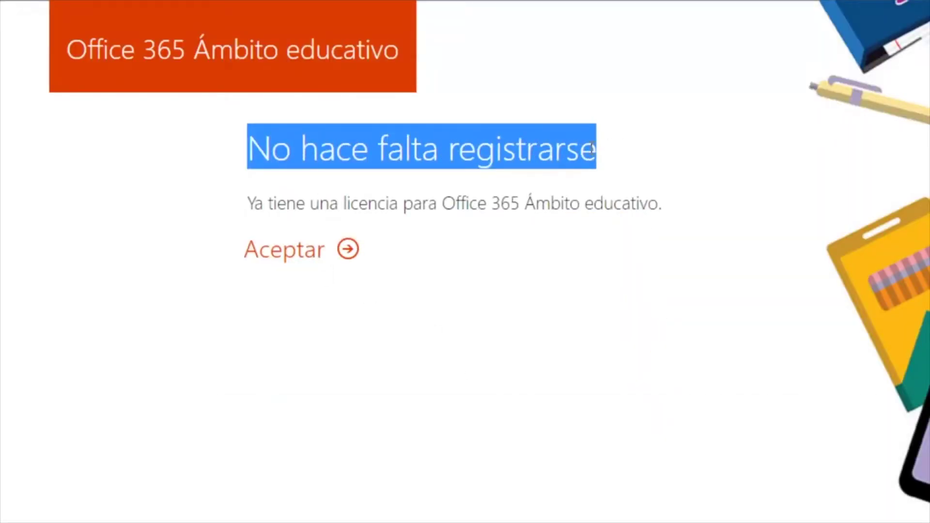
pyautogui.moveTo(247, 203); pyautogui.dragTo(604, 202)
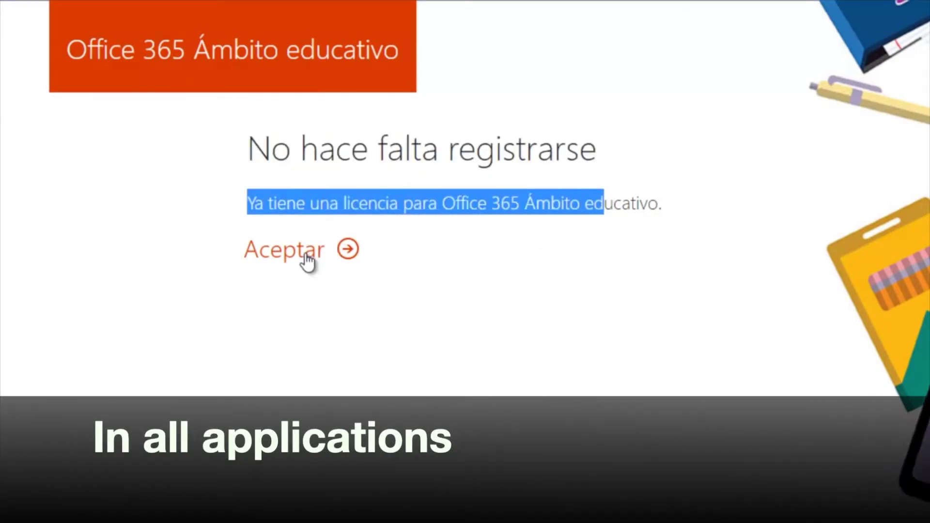
pyautogui.click(307, 260)
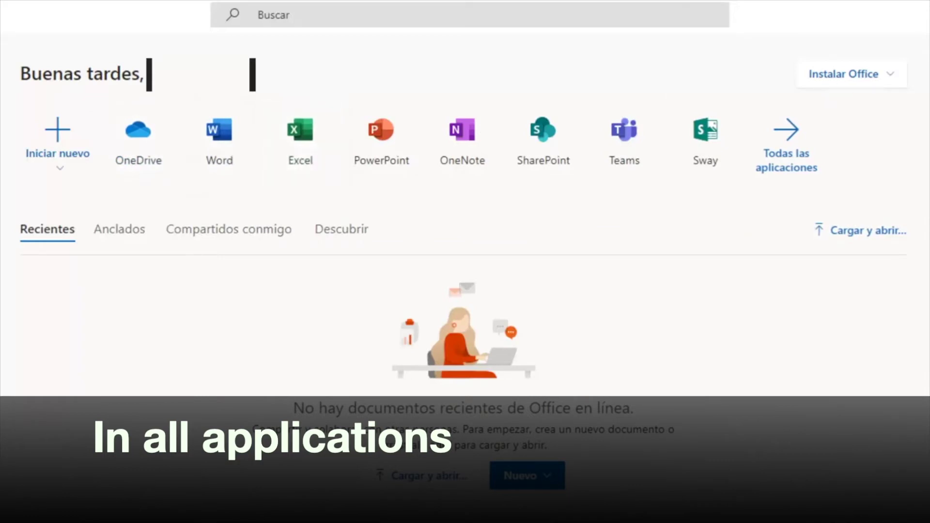
# Choose 'Aplicaciones de Office 365' under Instalar Office to download the installer
pyautogui.click(861, 78)
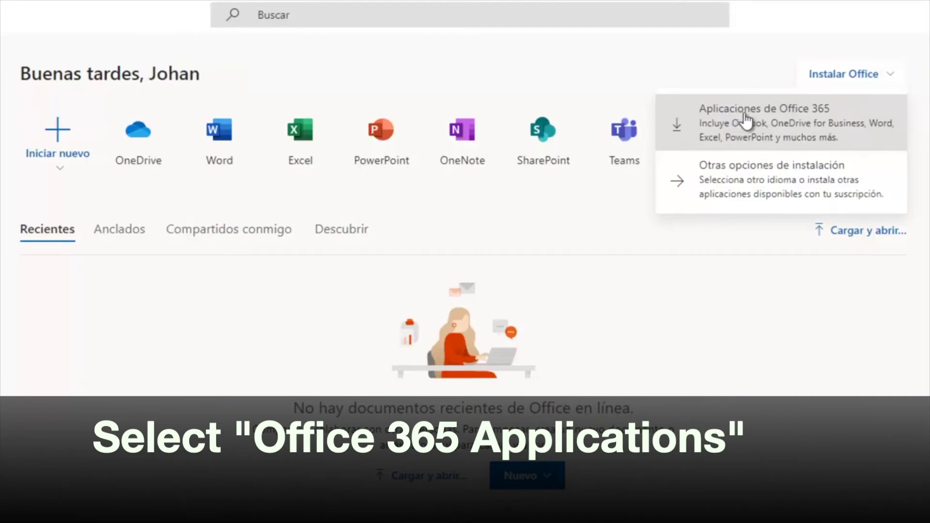
pyautogui.click(740, 122)
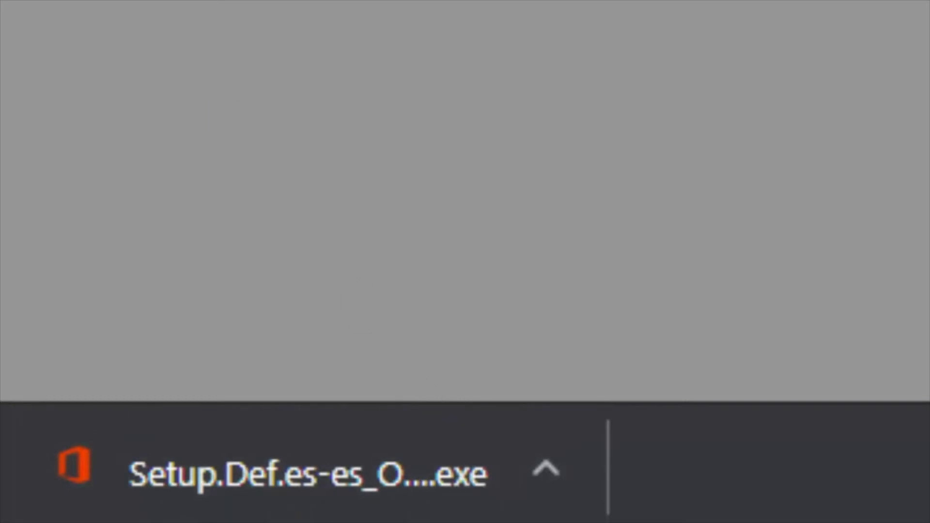
# Run the downloaded Office Setup file and dismiss the message once installation completes
pyautogui.click(404, 449)
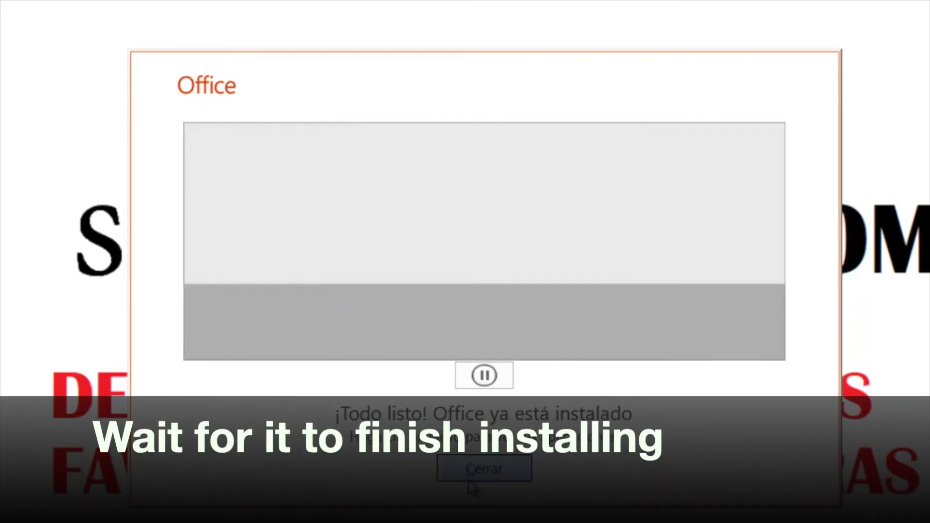
pyautogui.click(481, 469)
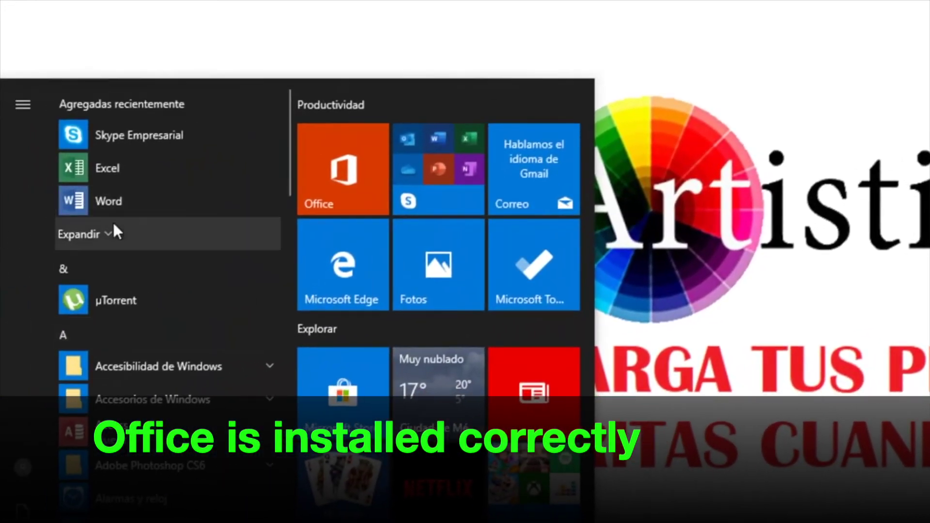
pyautogui.click(112, 230)
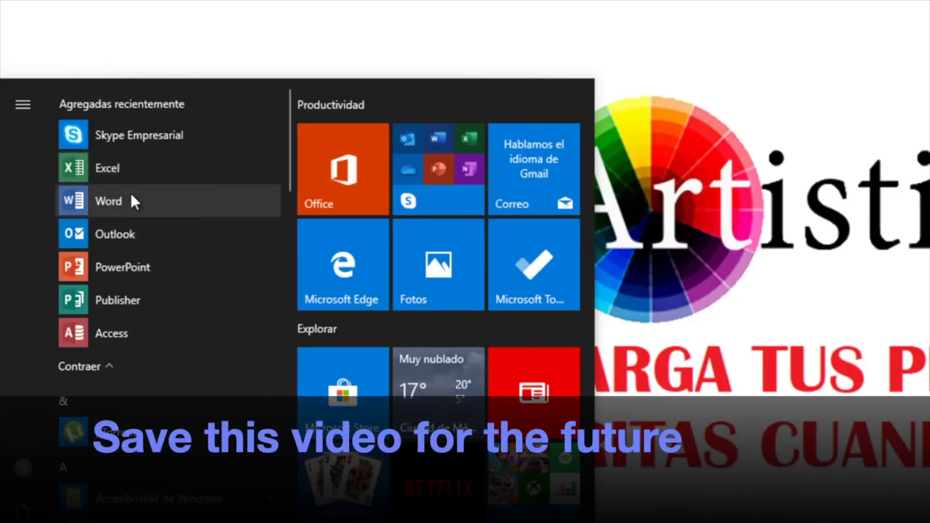
# Launch Word from the Start menu's recently added apps
pyautogui.click(111, 202)
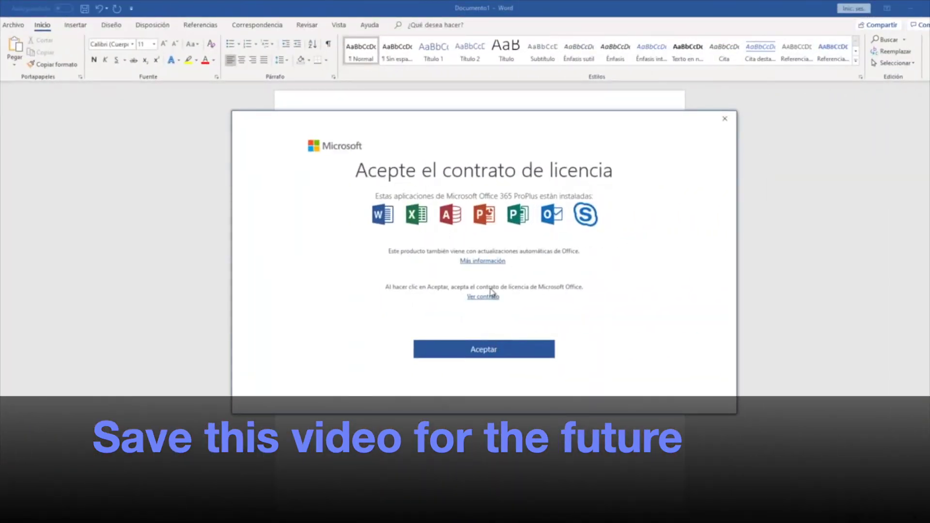
# Accept the Office 365 ProPlus licence, delete the stray text and type 'Wor'
pyautogui.click(504, 350)
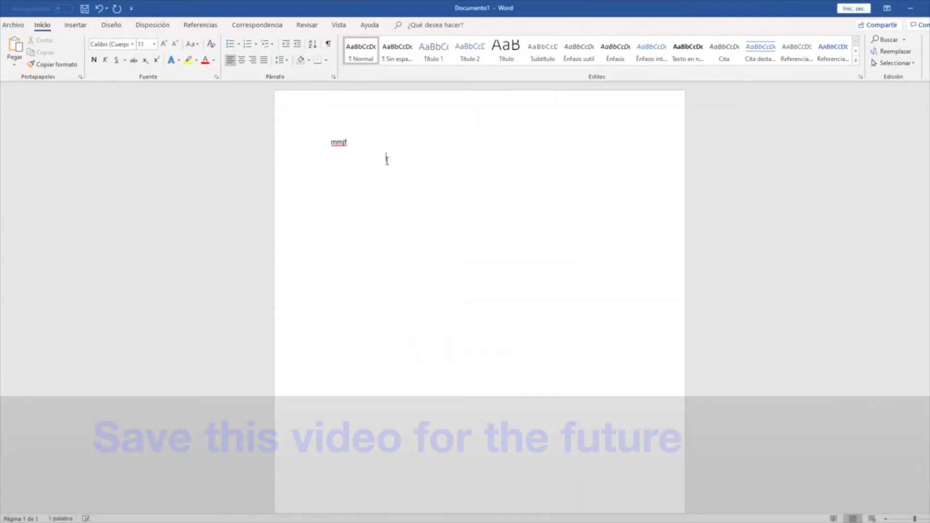
pyautogui.press('BackSpace')
pyautogui.press('BackSpace')
pyautogui.press('BackSpace')
pyautogui.write('Wor')
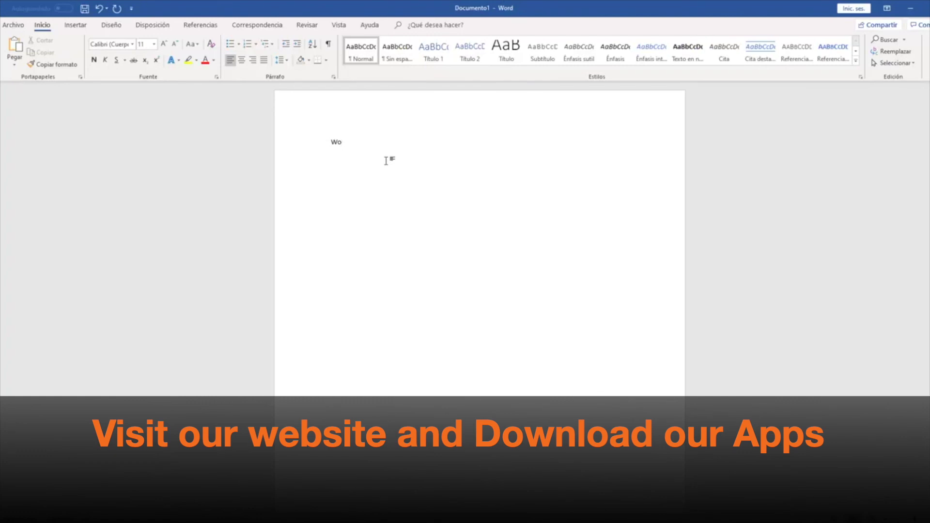